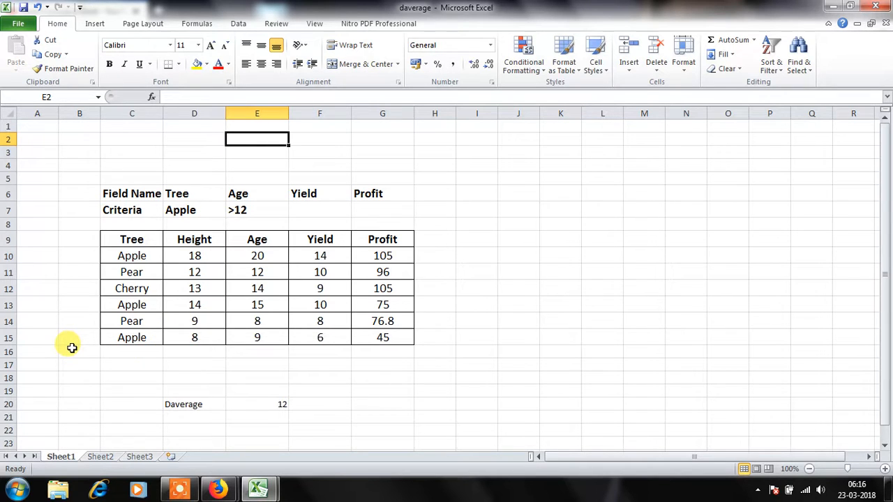
# Examine the tree data table in C9:G15, going through its Tree, Height, Age, Yield and Profit columns.
pyautogui.click(132, 320)
pyautogui.click(199, 323)
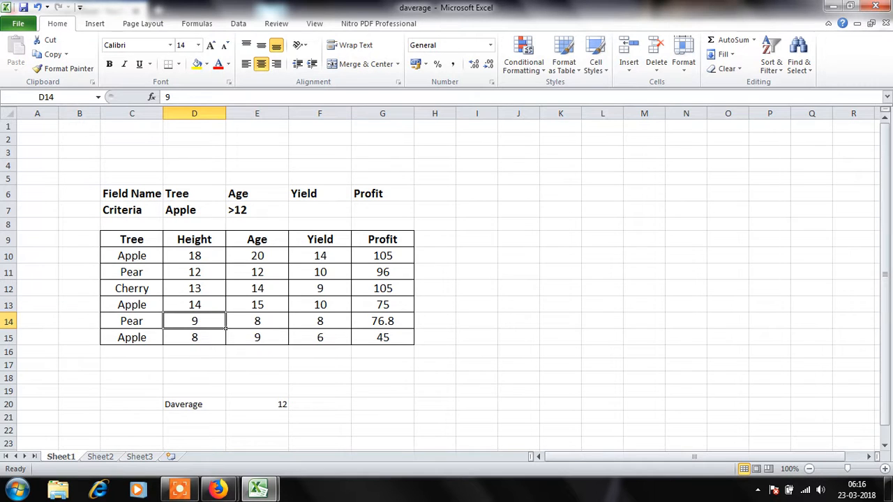
pyautogui.click(9, 305)
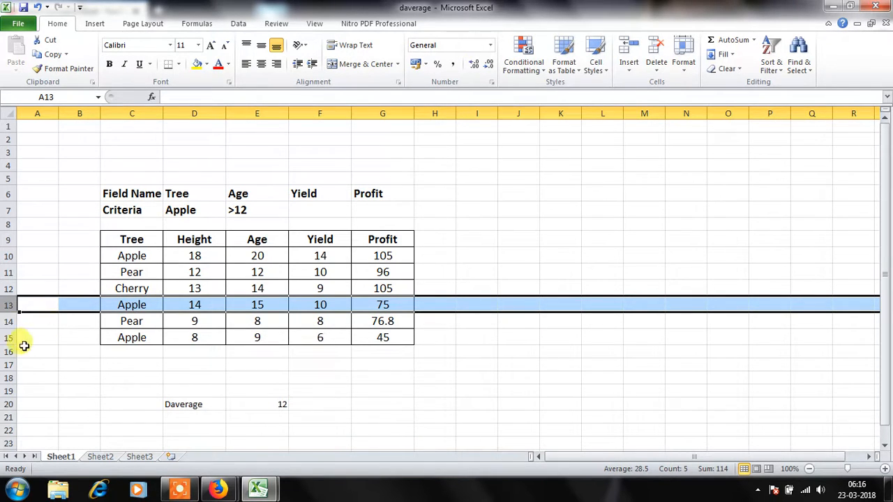
pyautogui.click(91, 389)
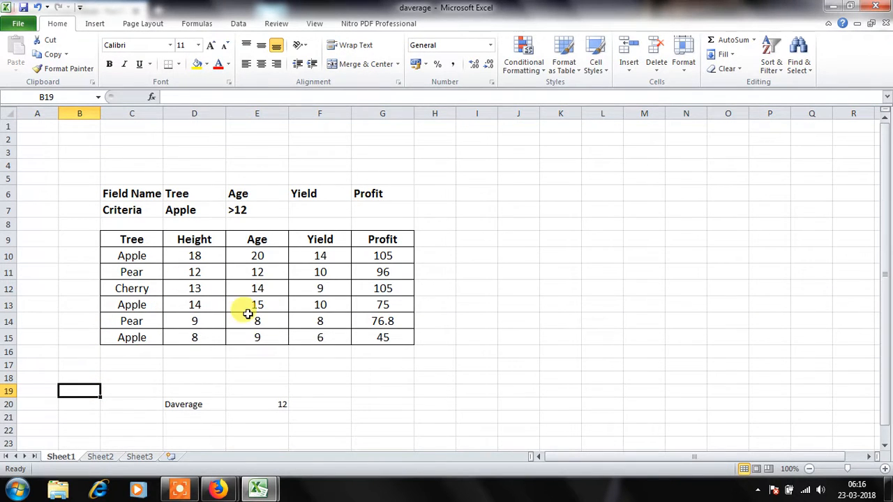
pyautogui.click(141, 238)
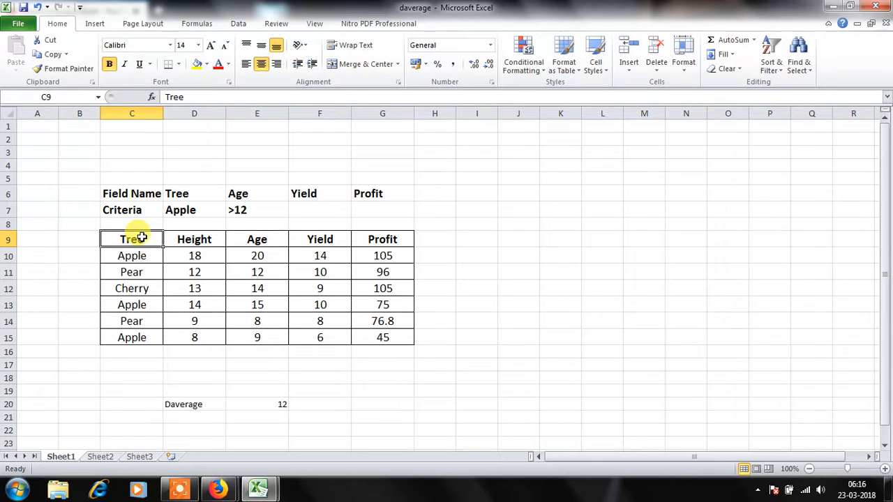
pyautogui.press('Down')
pyautogui.press('Down')
pyautogui.press('Down')
pyautogui.press('Down')
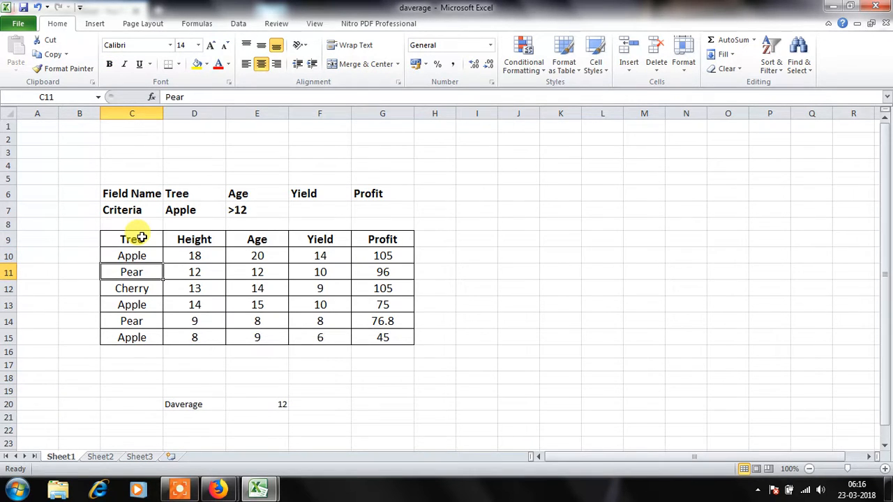
pyautogui.press('Down')
pyautogui.press('Down')
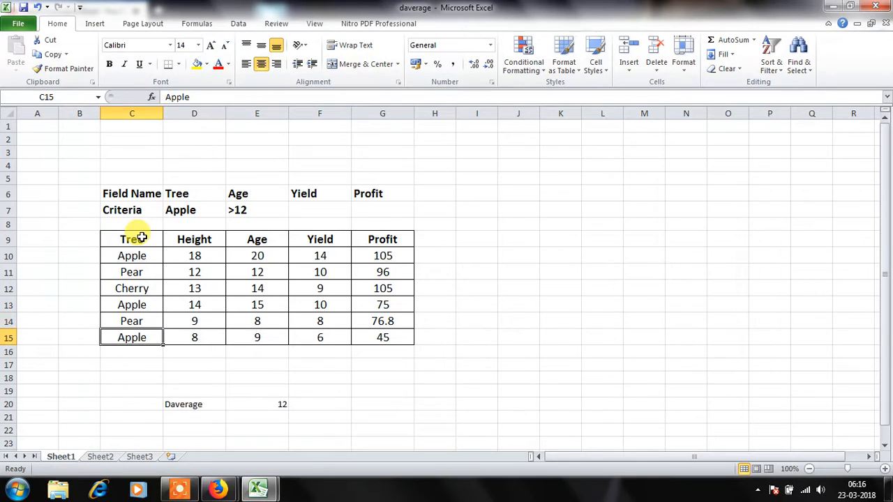
pyautogui.press('Right')
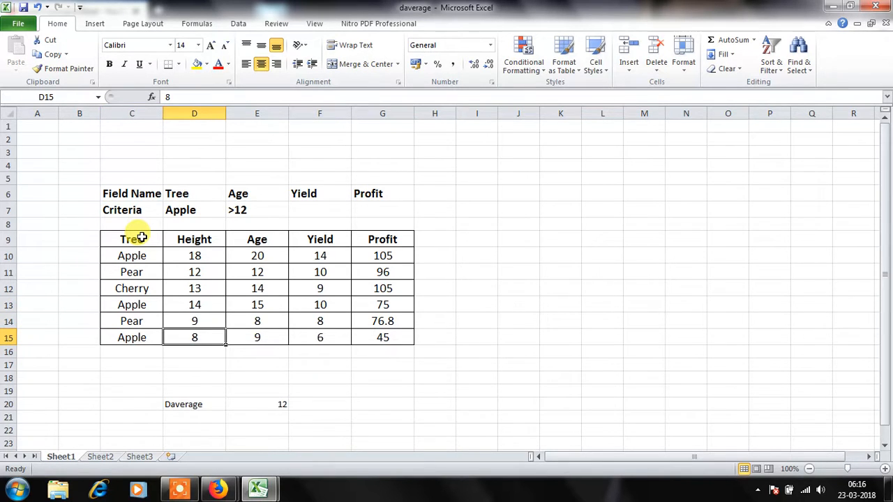
pyautogui.press('Up')
pyautogui.press('Up')
pyautogui.press('Up')
pyautogui.press('Up')
pyautogui.press('Up')
pyautogui.press('Up')
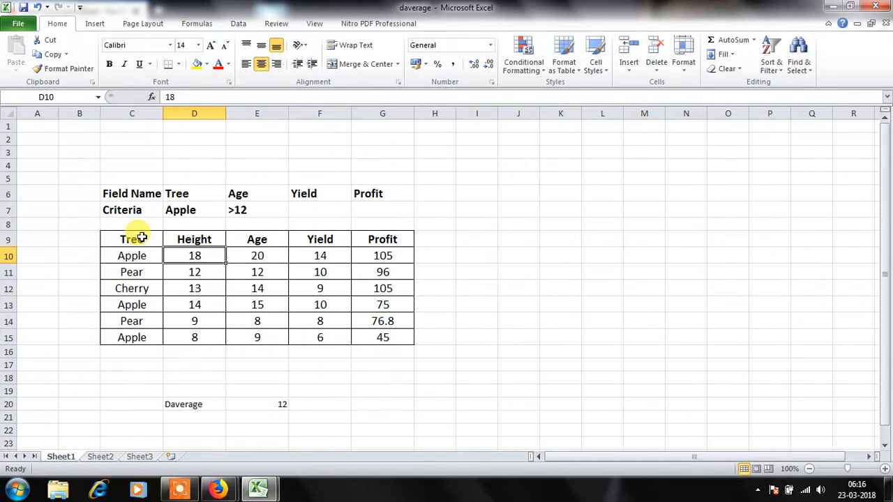
pyautogui.press('Right')
pyautogui.press('Right')
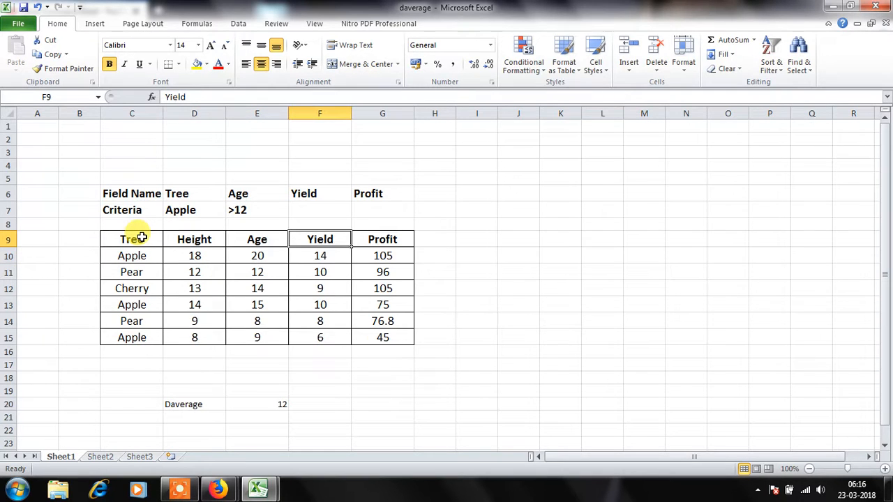
pyautogui.press('Right')
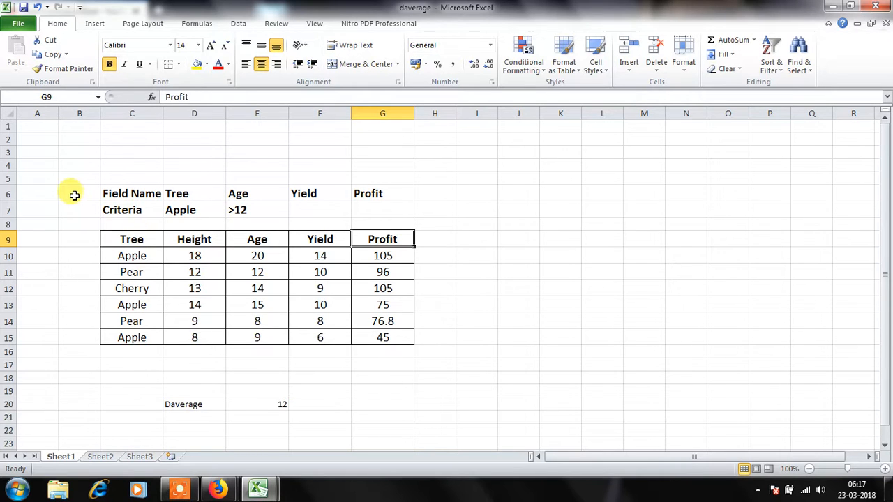
# Review the criteria block above the table, including its field names and the Tree and Age conditions.
pyautogui.click(113, 195)
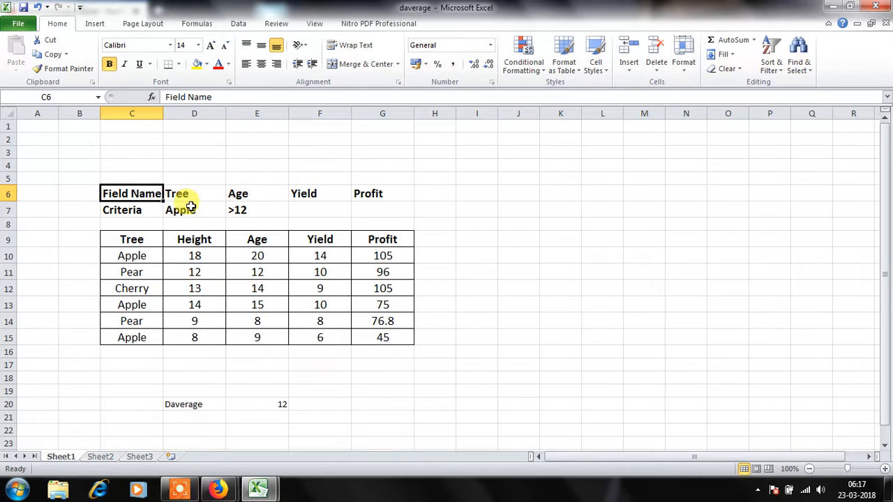
pyautogui.click(117, 210)
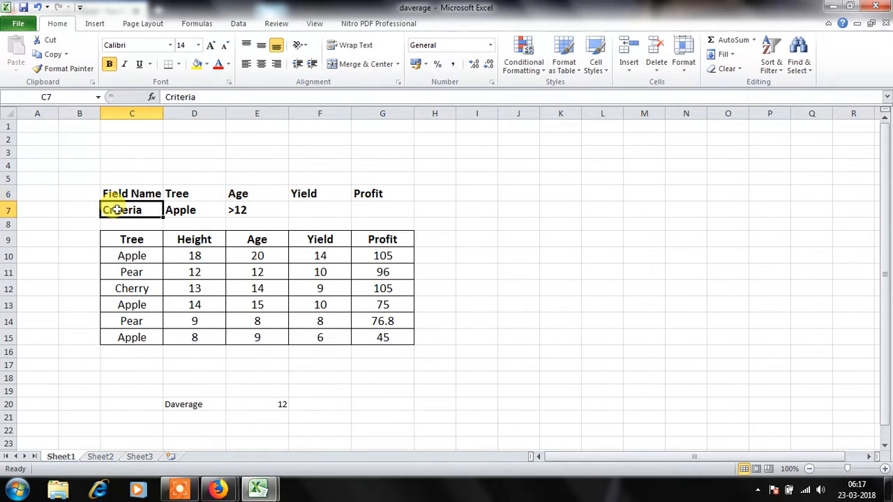
pyautogui.click(176, 210)
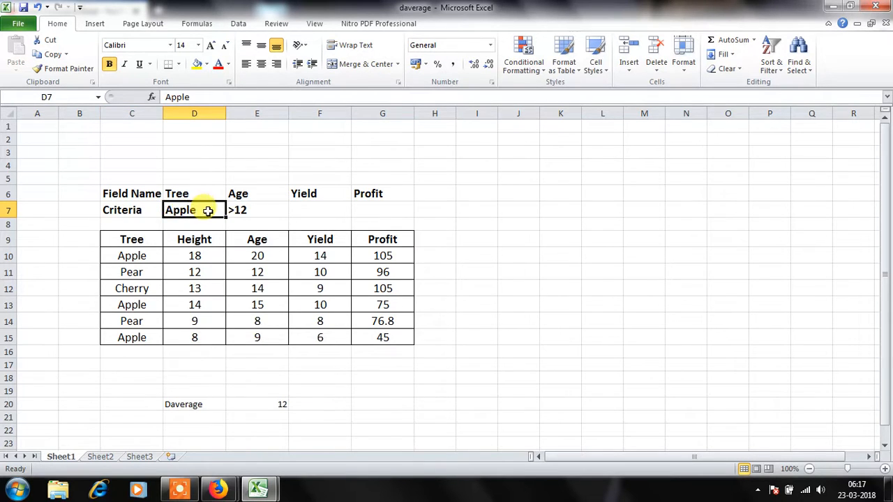
pyautogui.click(247, 210)
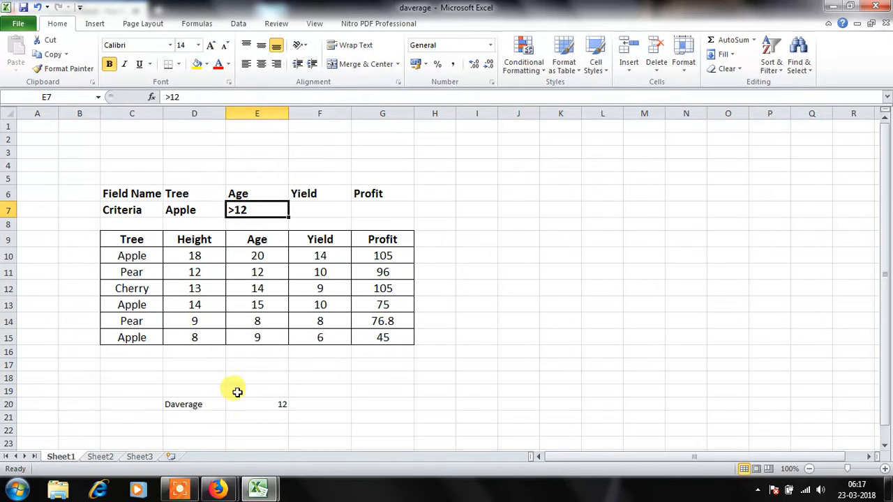
# Clear the existing formula from cell E20 beside the Daverage label.
pyautogui.click(272, 408)
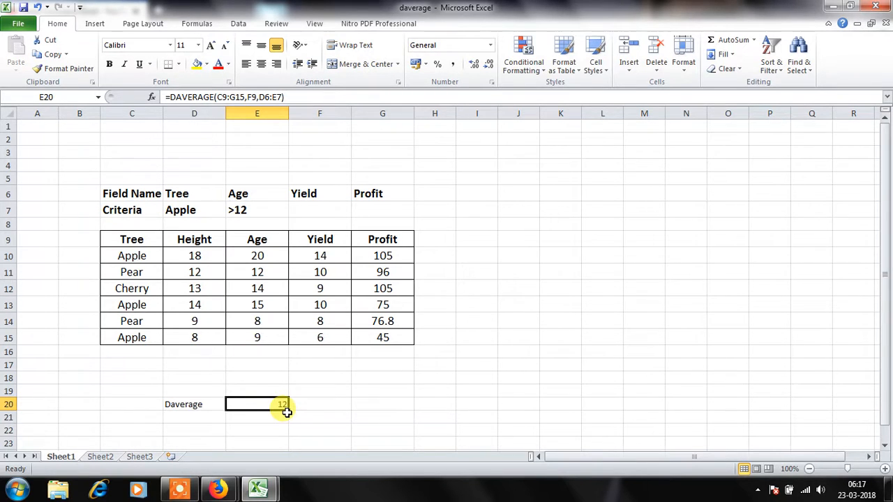
pyautogui.press('BackSpace')
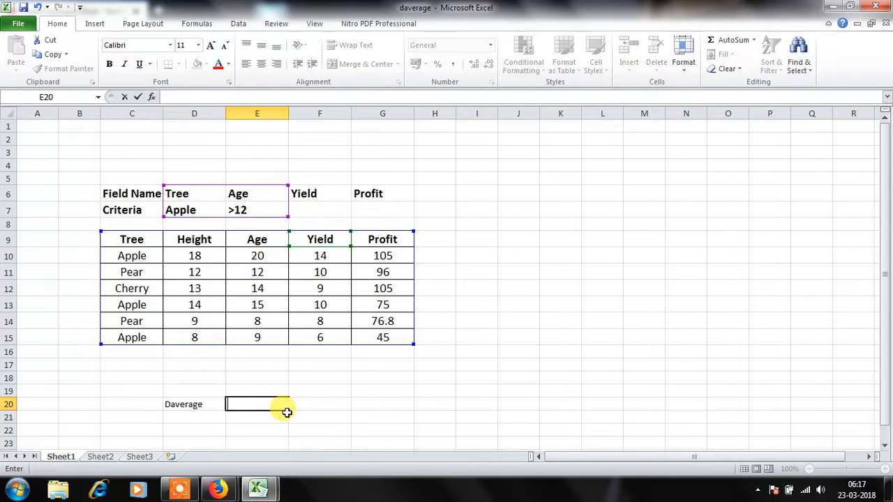
pyautogui.press('Return')
# Enter =DAVERAGE(C9:G15,F9,D6:E7) in cell E20 to average the Yield of apple trees older than 12.
pyautogui.click(286, 410)
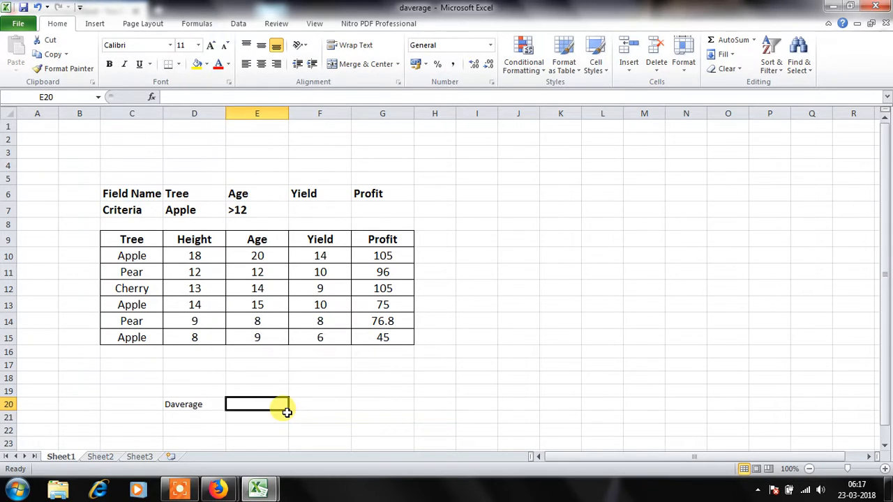
pyautogui.write('=')
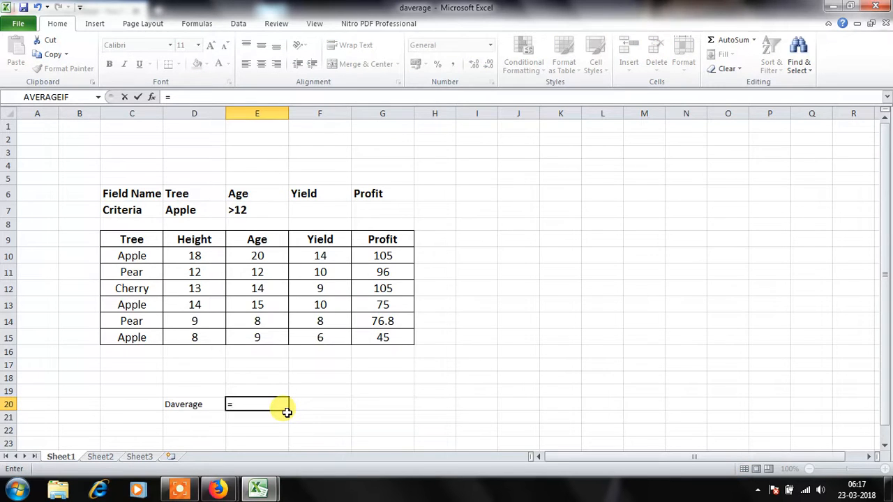
pyautogui.write('D')
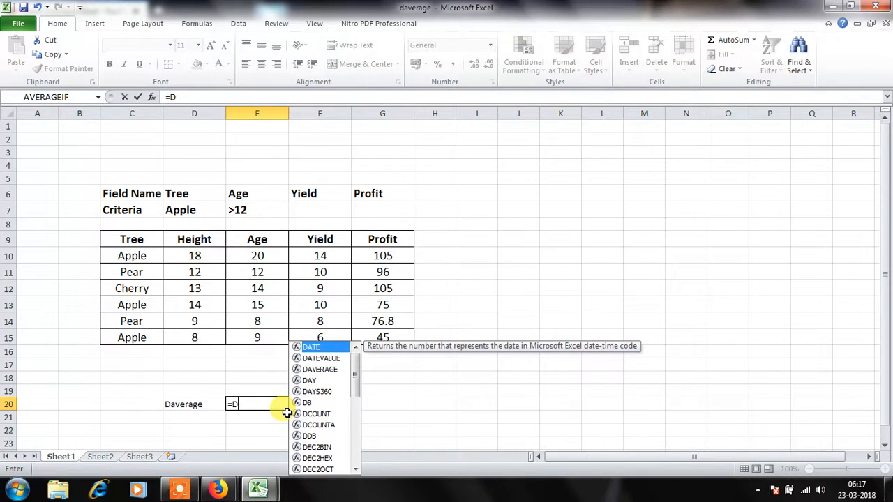
pyautogui.doubleClick(334, 375)
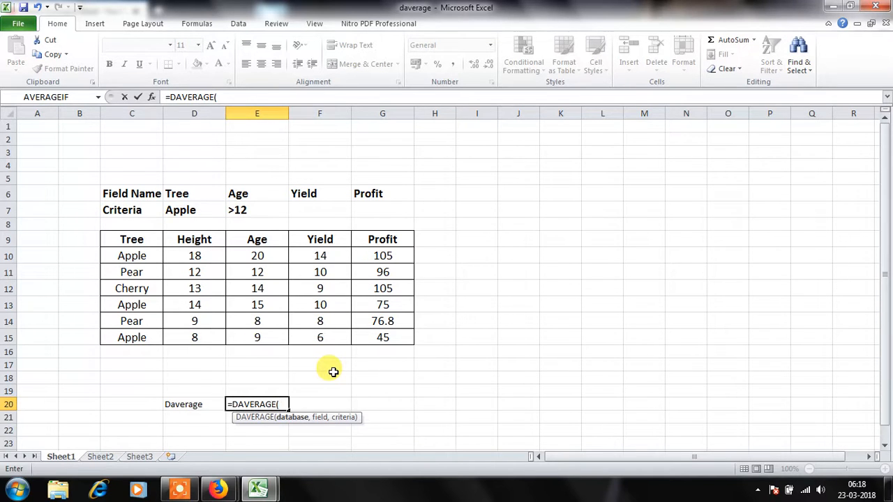
pyautogui.moveTo(121, 238); pyautogui.dragTo(401, 341)
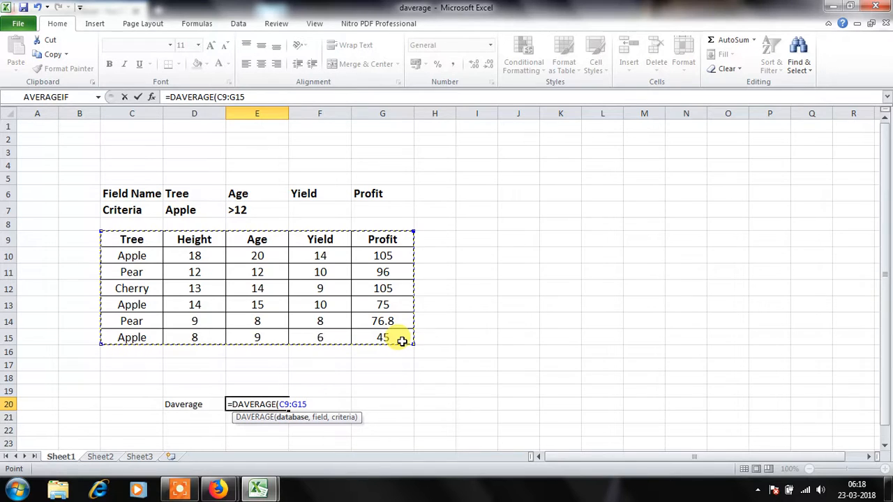
pyautogui.write(',')
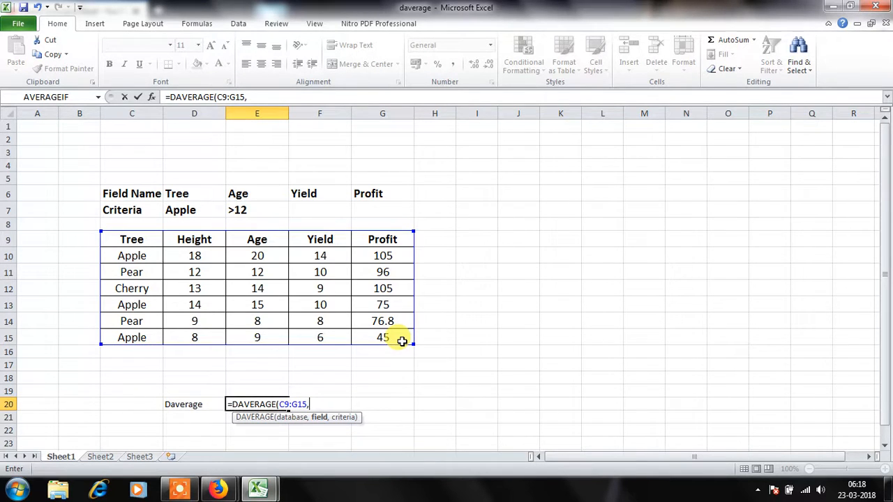
pyautogui.click(323, 239)
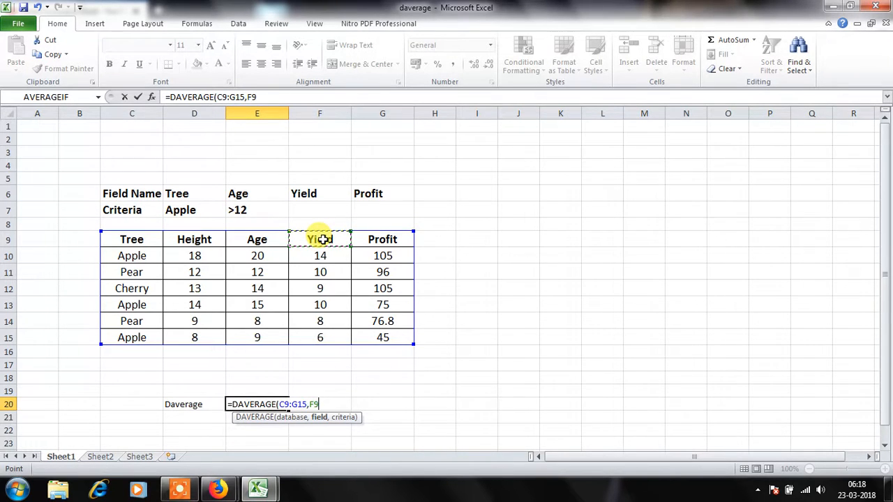
pyautogui.write(',')
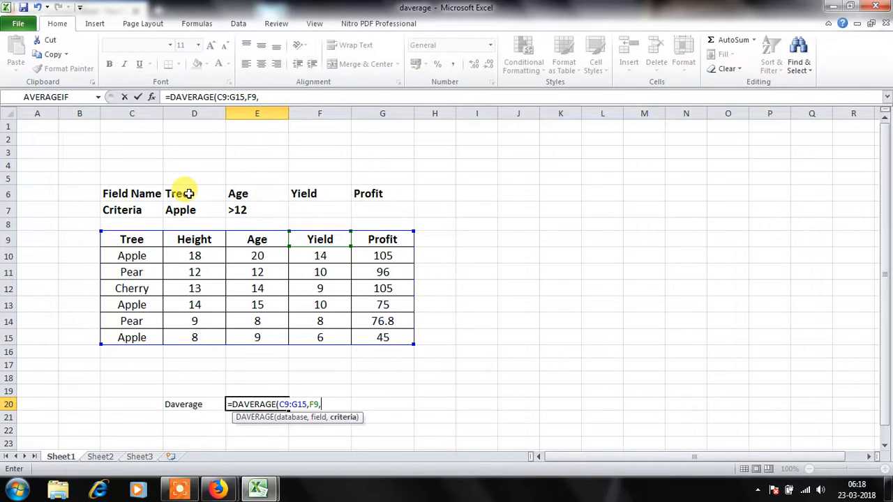
pyautogui.moveTo(188, 193); pyautogui.dragTo(243, 206)
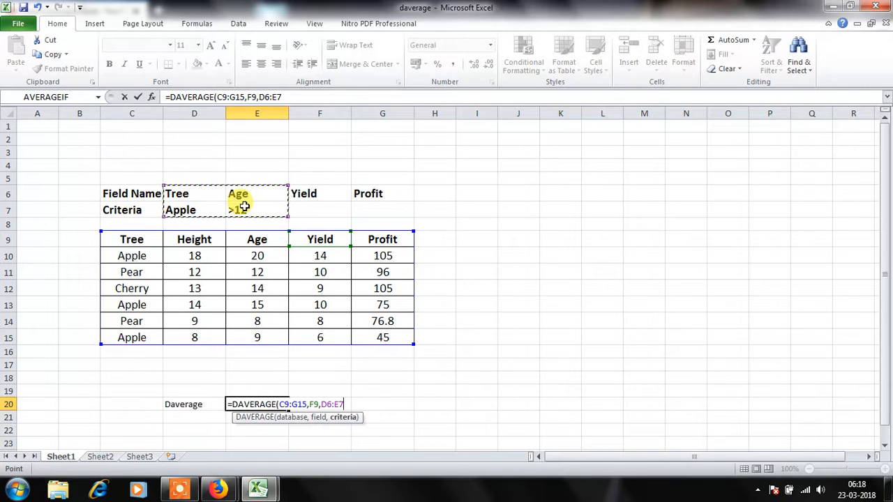
pyautogui.write(')')
pyautogui.press('Return')
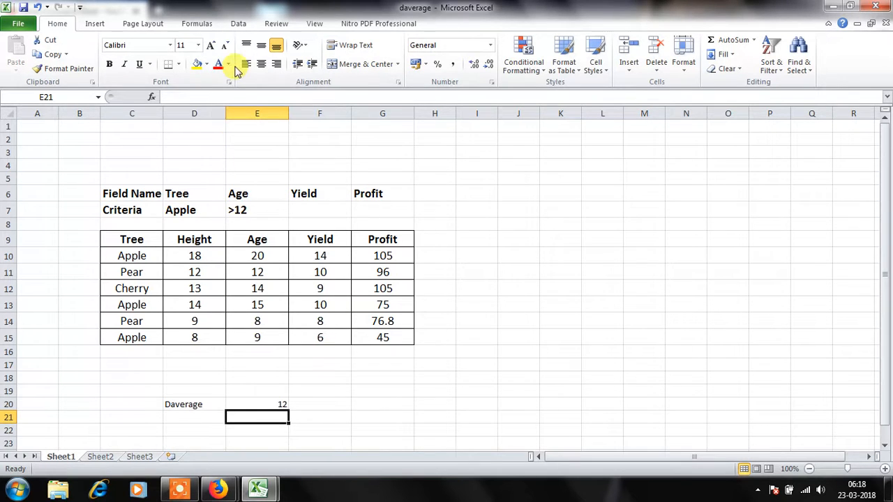
# Search the function library for DAVERAGE and insert that function into cell E21.
pyautogui.click(207, 25)
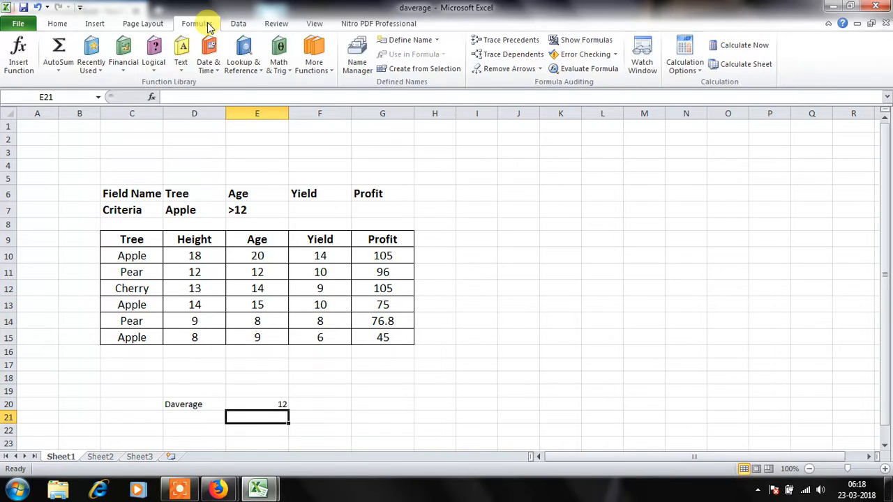
pyautogui.click(16, 56)
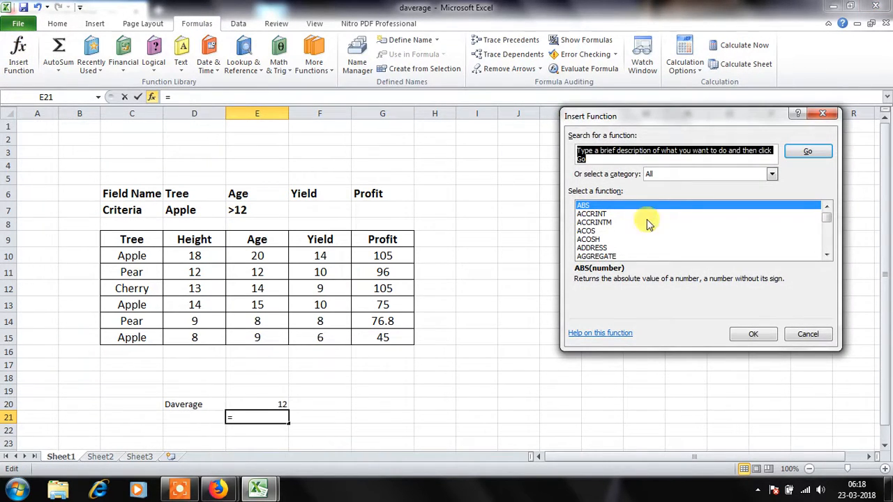
pyautogui.write('DAVERAGE')
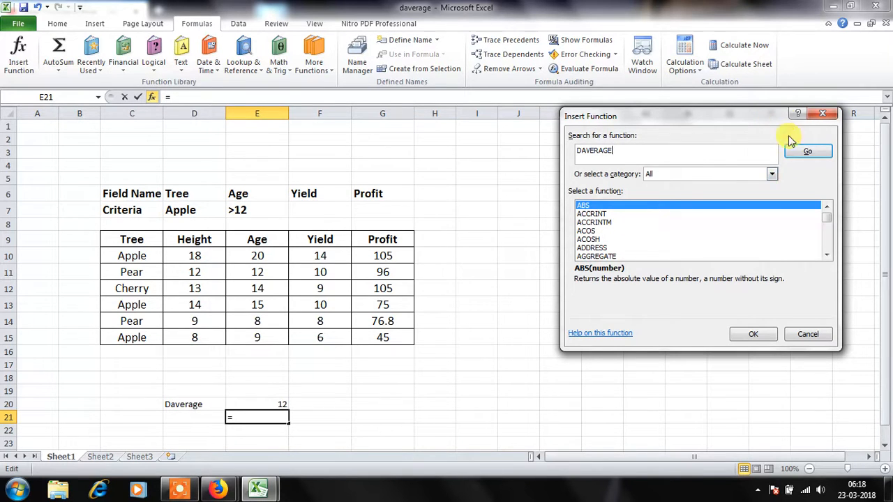
pyautogui.click(799, 154)
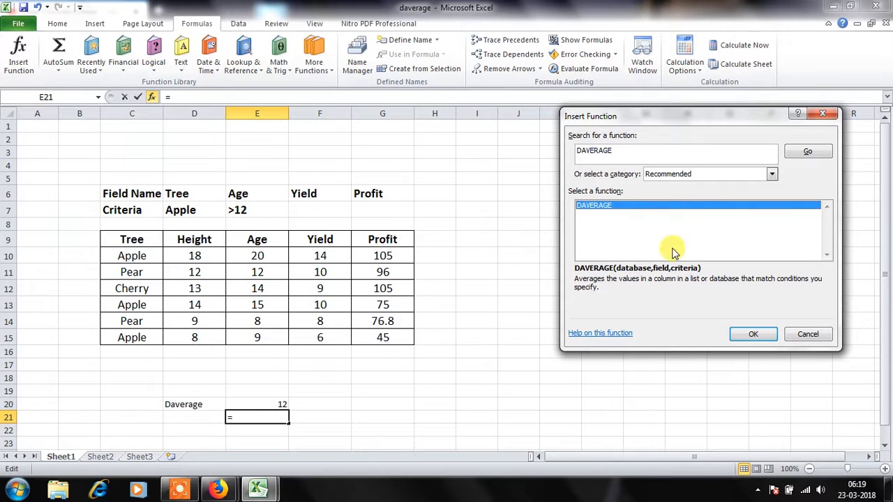
pyautogui.click(753, 333)
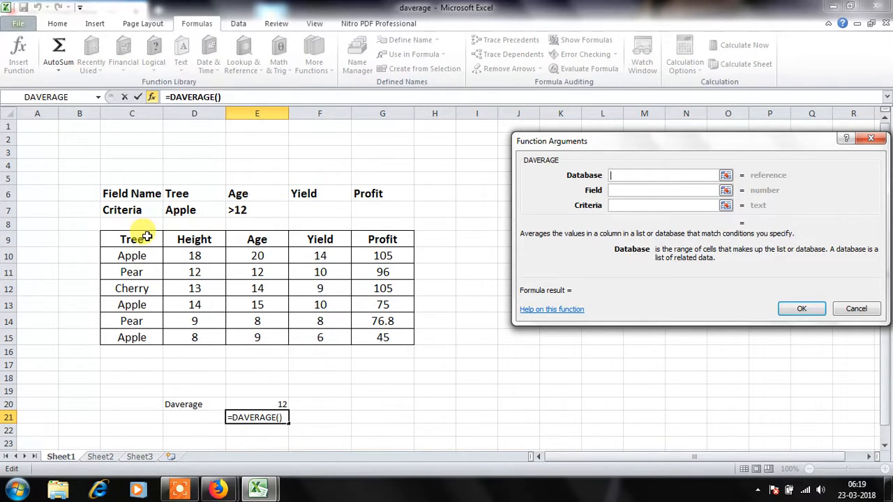
# Set the DAVERAGE arguments to database C9:G15, field F9 and criteria D6:E7, and accept the formula in E21.
pyautogui.moveTo(147, 237); pyautogui.dragTo(372, 343)
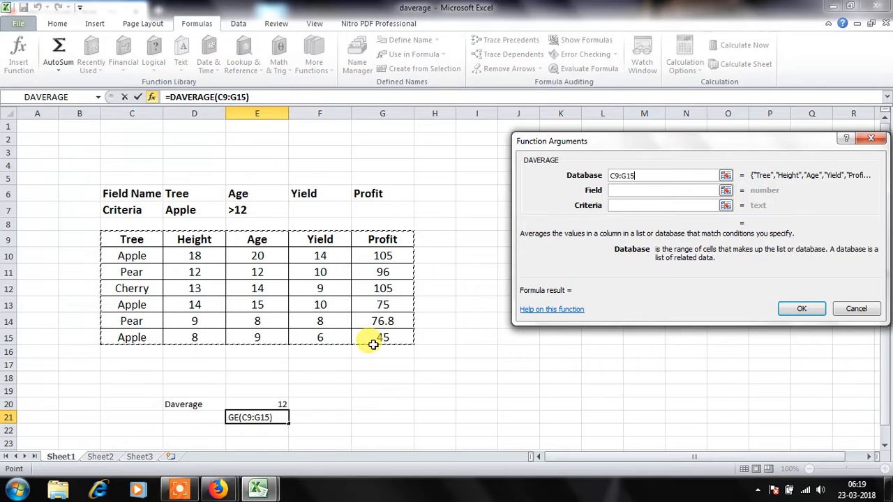
pyautogui.click(630, 194)
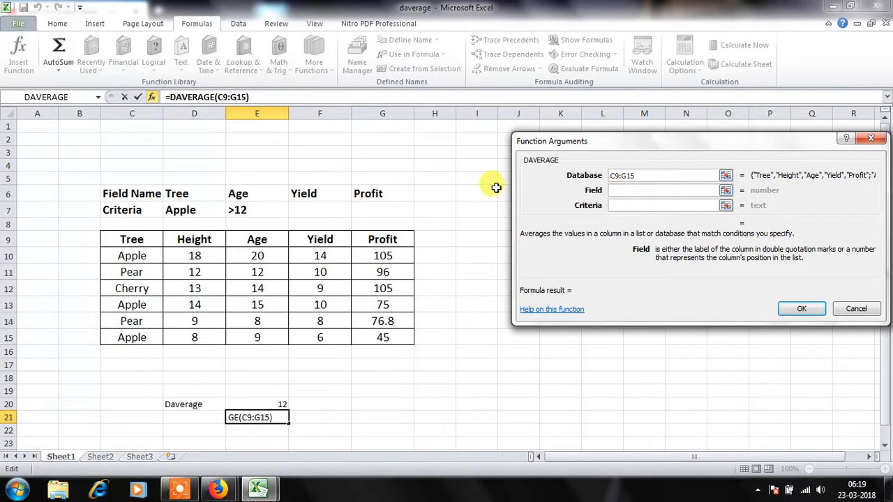
pyautogui.click(318, 239)
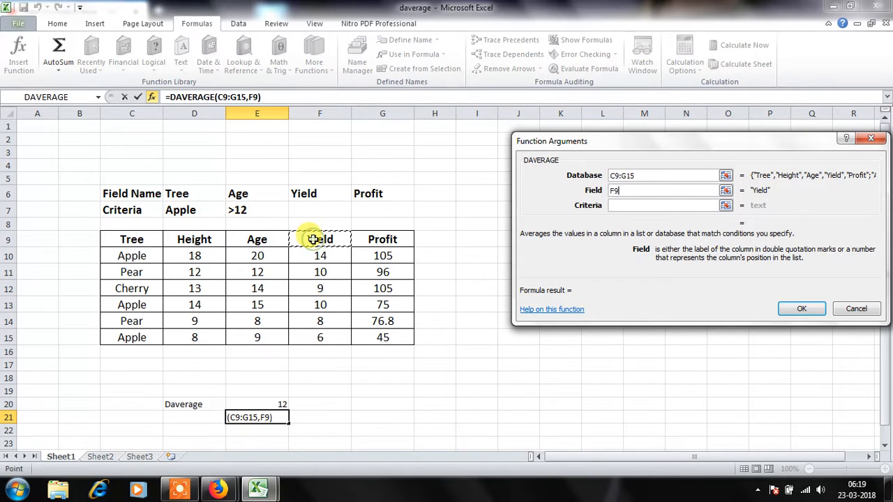
pyautogui.click(627, 205)
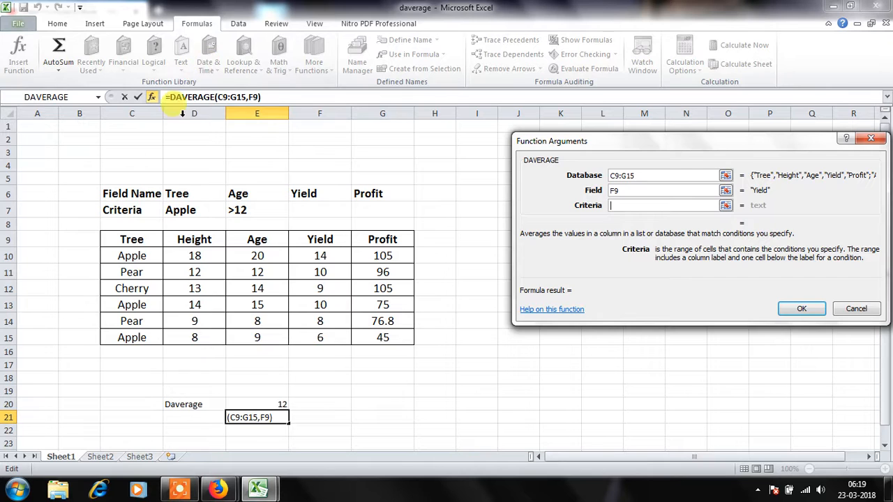
pyautogui.moveTo(193, 193); pyautogui.dragTo(237, 204)
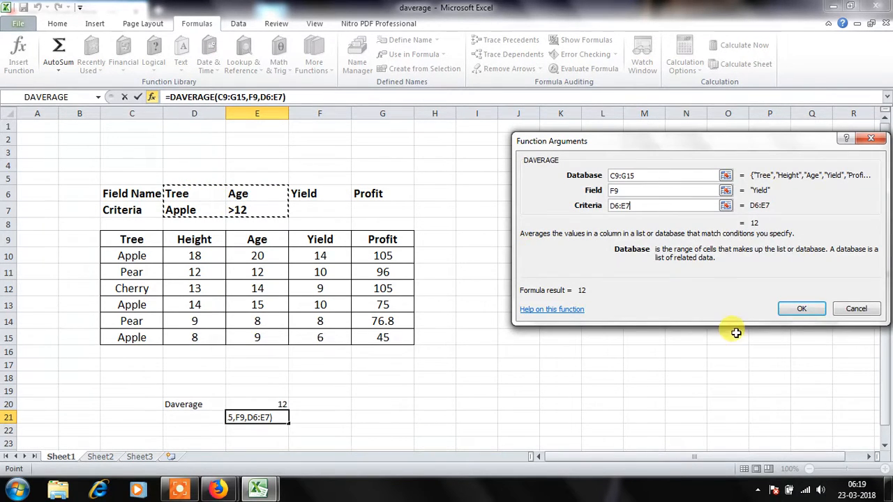
pyautogui.click(805, 309)
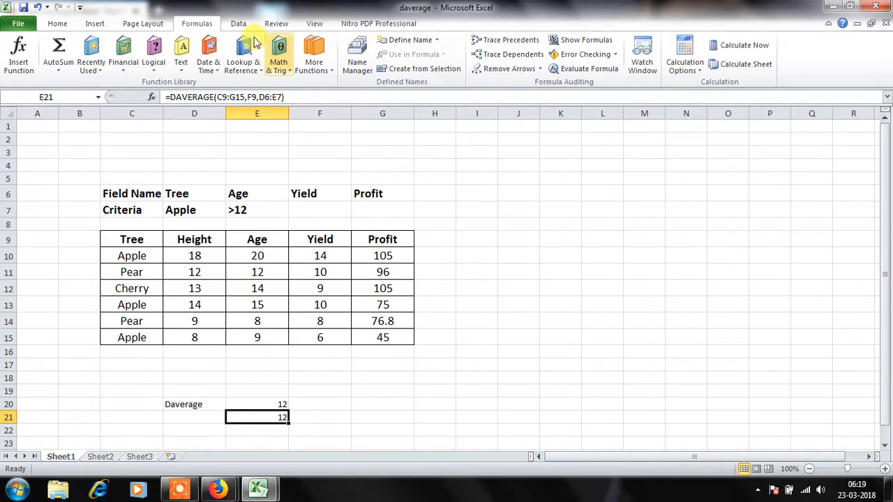
pyautogui.click(58, 25)
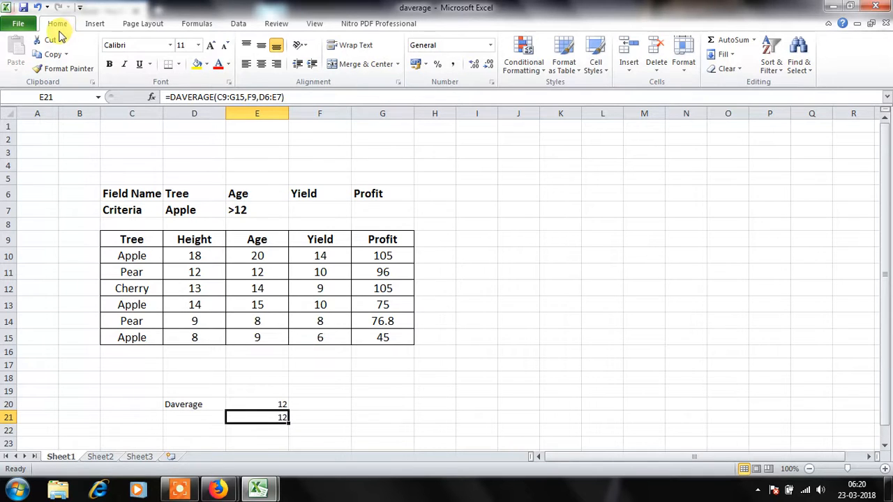
pyautogui.click(185, 489)
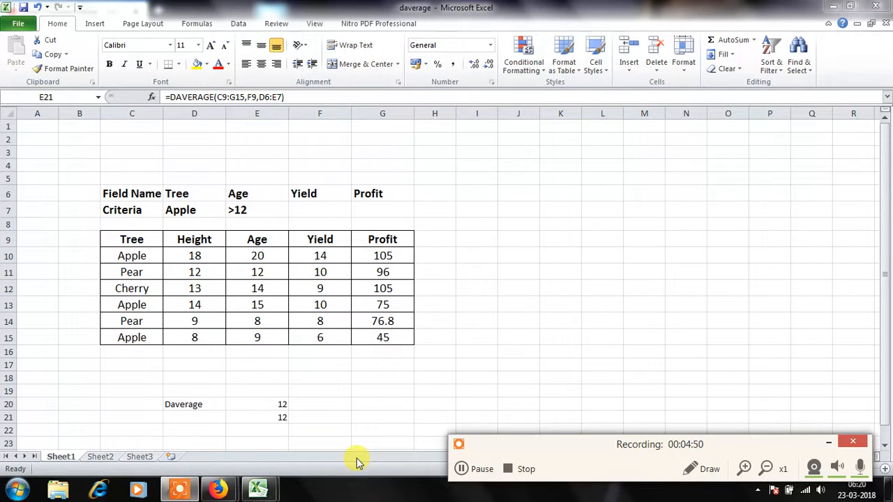